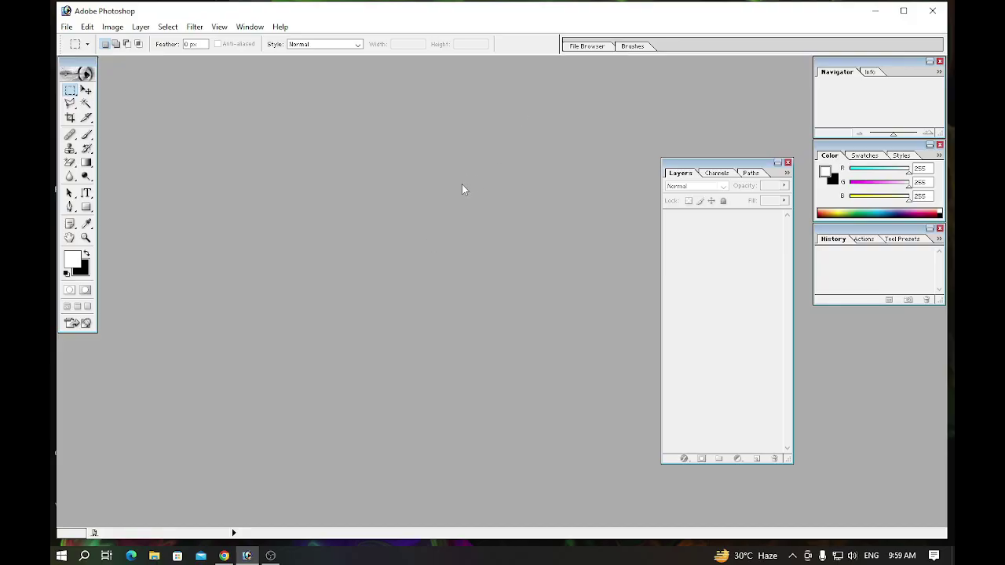
Step: Open the dancer JPEG from Downloads and move its document window to the workspace centre
double_click(442, 228)
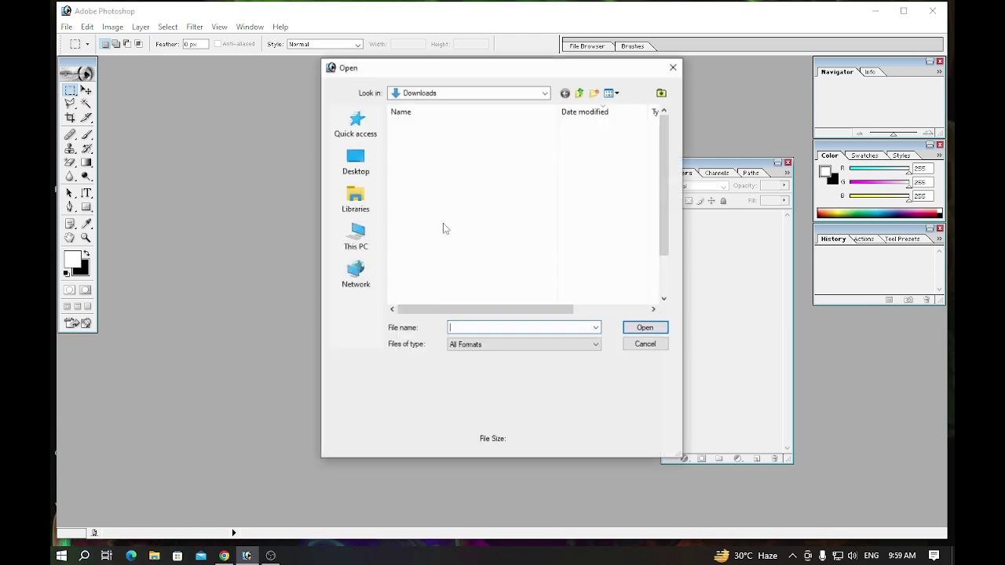
click(470, 163)
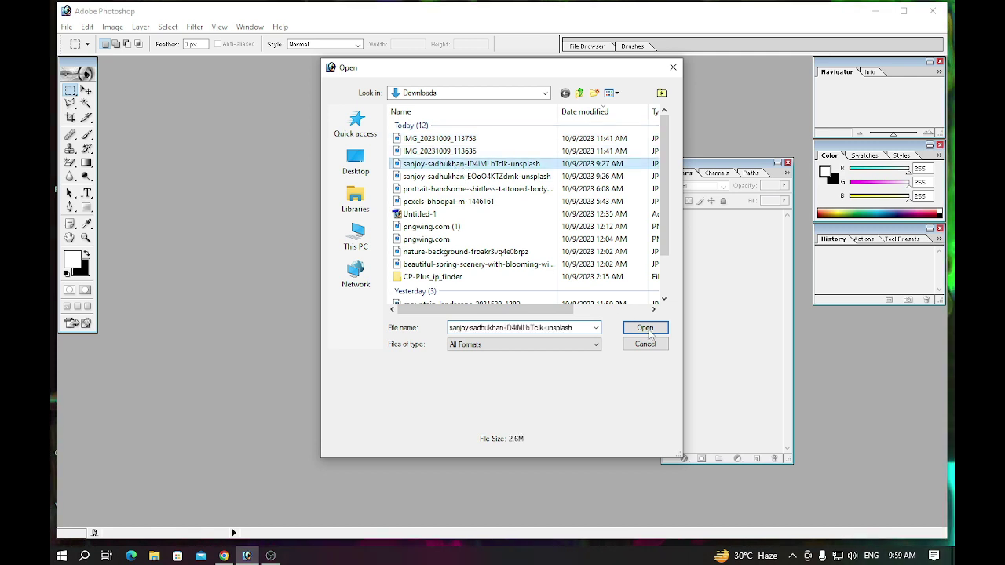
key(Return)
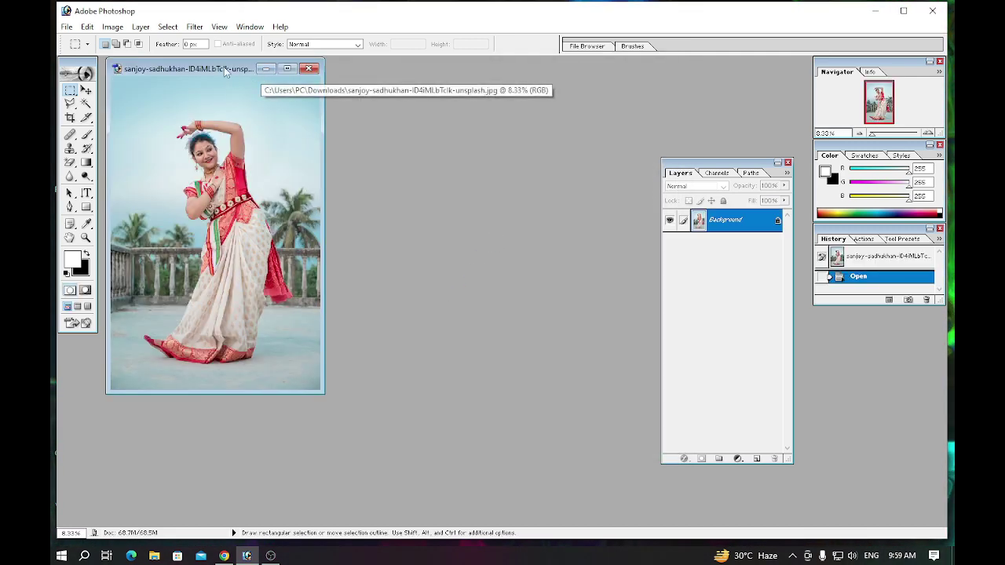
mouse_move(218, 69)
mouse_down()
mouse_move(444, 136)
mouse_move(438, 128)
mouse_up()
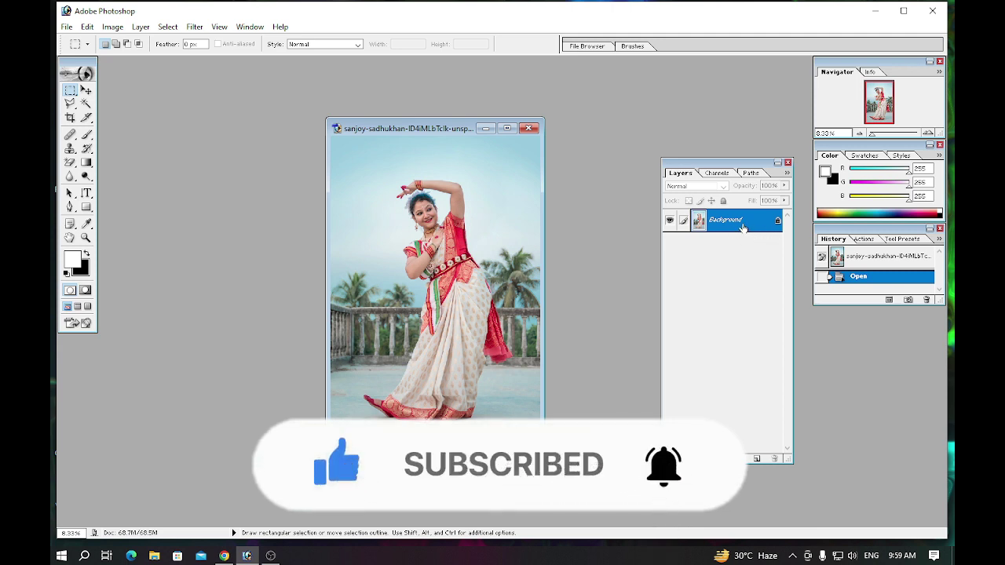
Step: Convert the Background into Layer 0 and duplicate it as Layer 0 copy
double_click(743, 221)
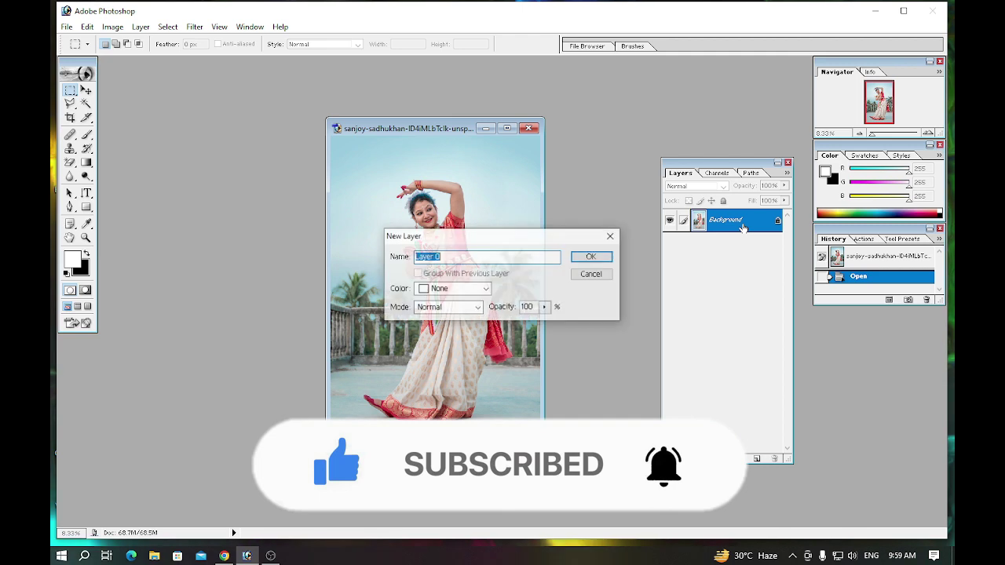
click(592, 258)
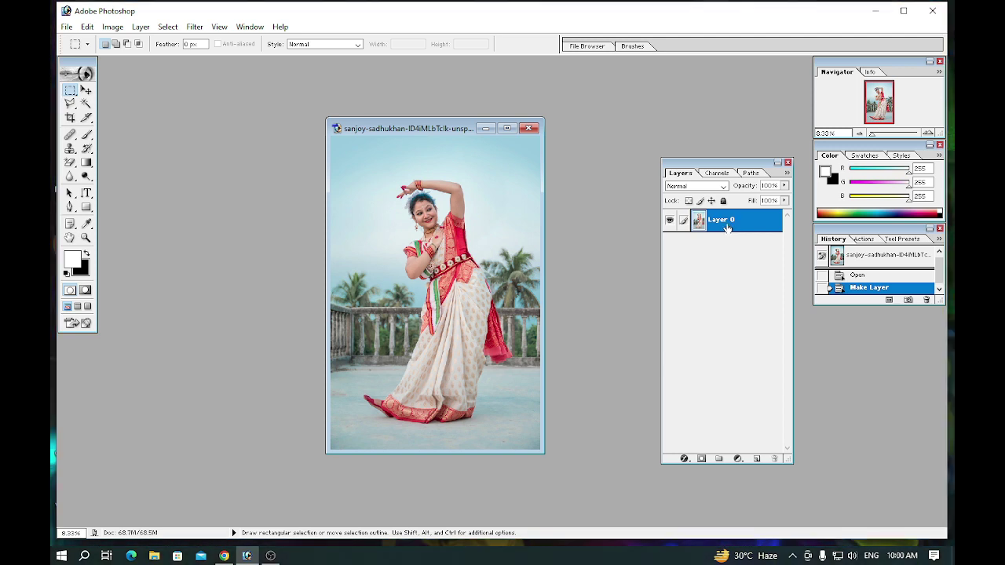
right_click(726, 228)
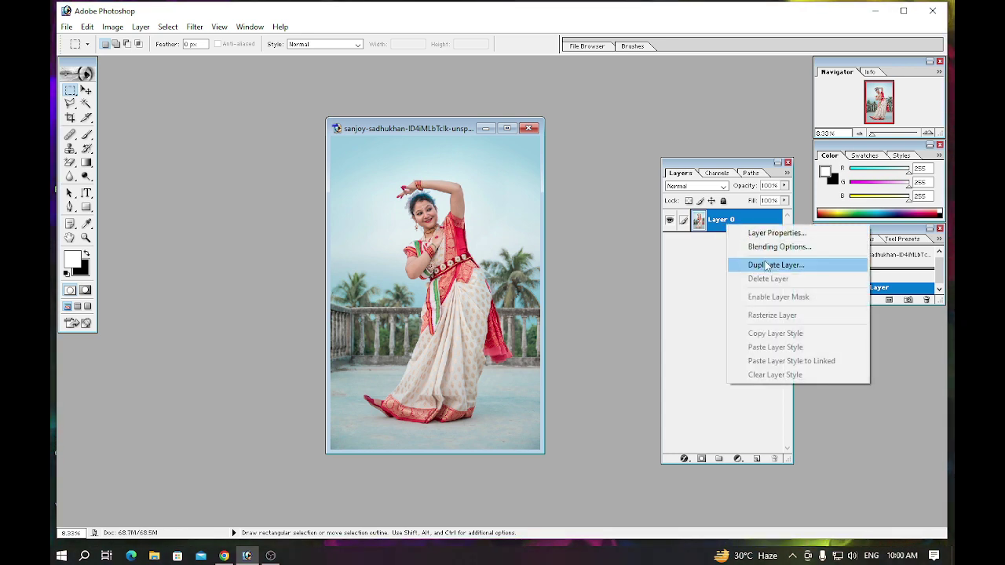
click(774, 265)
click(602, 247)
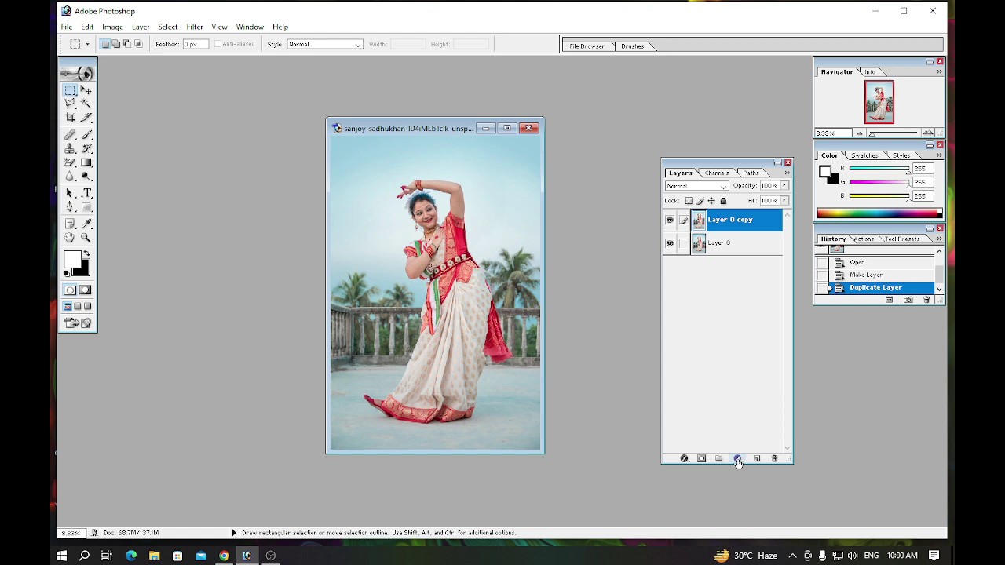
Step: Add a Hue/Saturation adjustment layer with Saturation set to -100
click(738, 460)
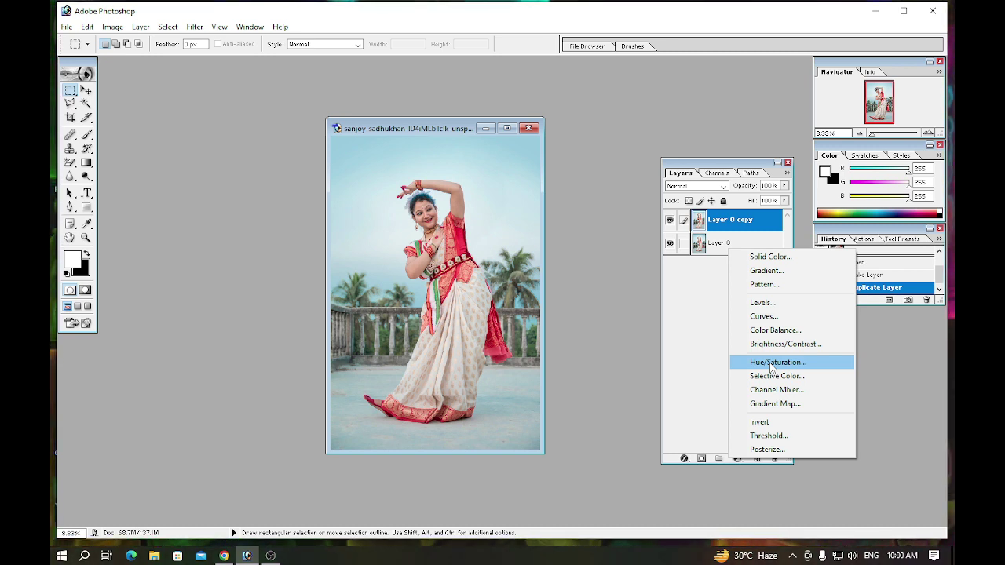
click(772, 363)
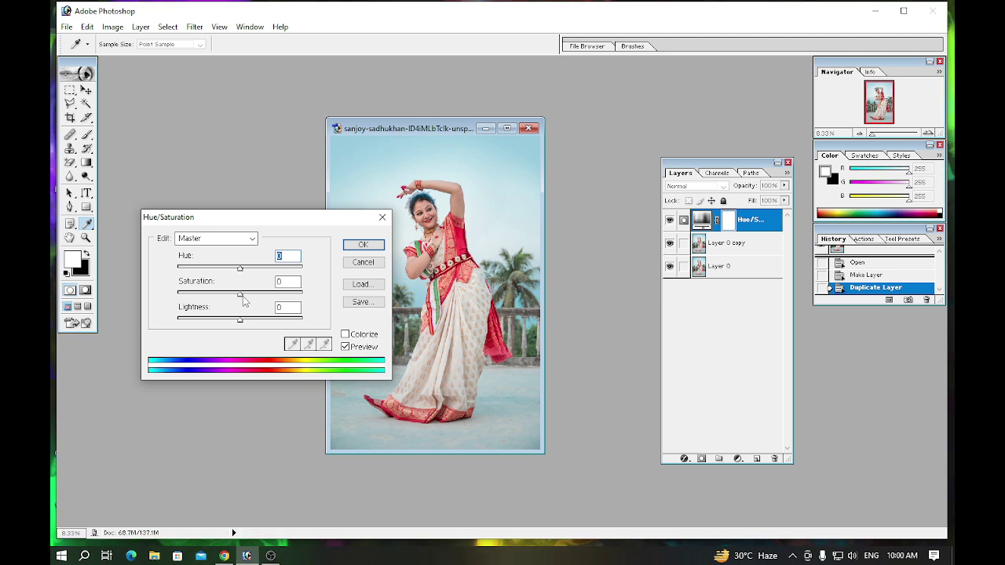
drag(242, 296, 171, 296)
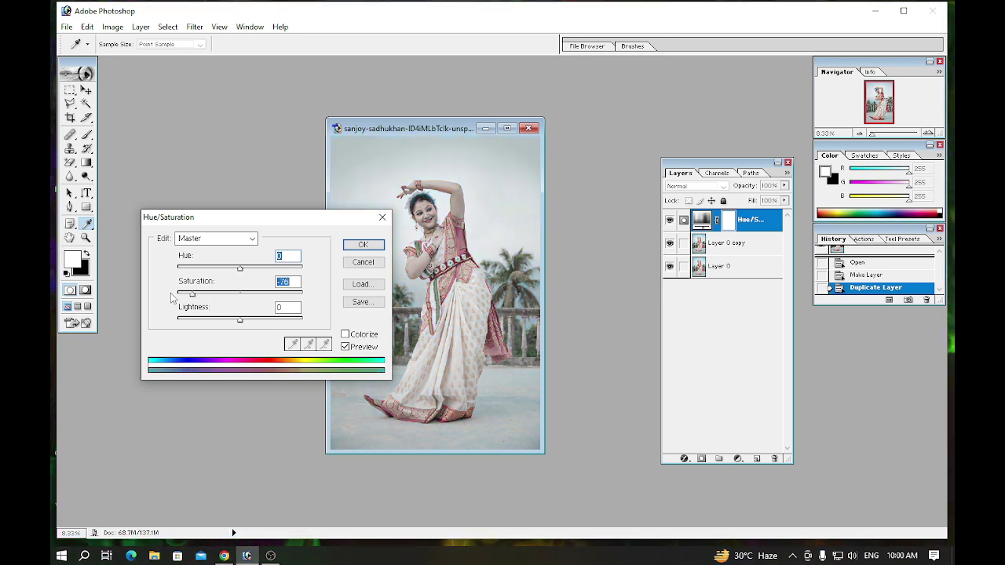
click(363, 245)
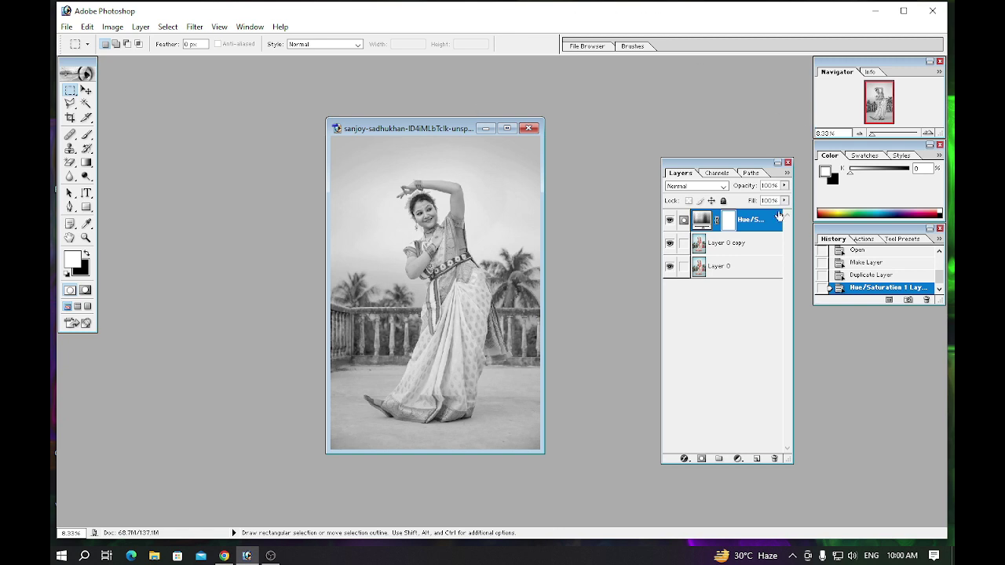
Step: Set Layer 0 copy's blend mode to Color Dodge and invert it with Ctrl+I
click(750, 243)
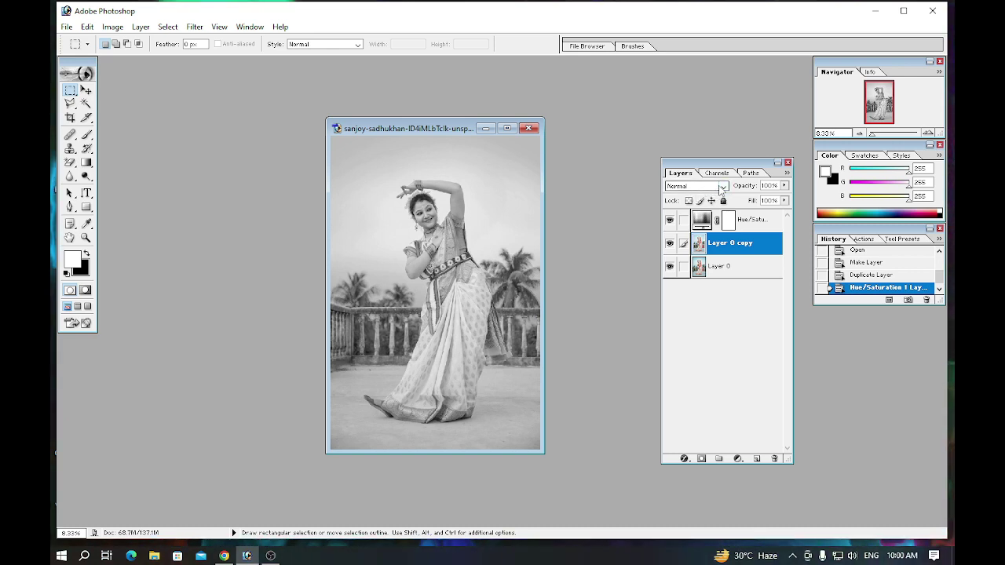
click(720, 188)
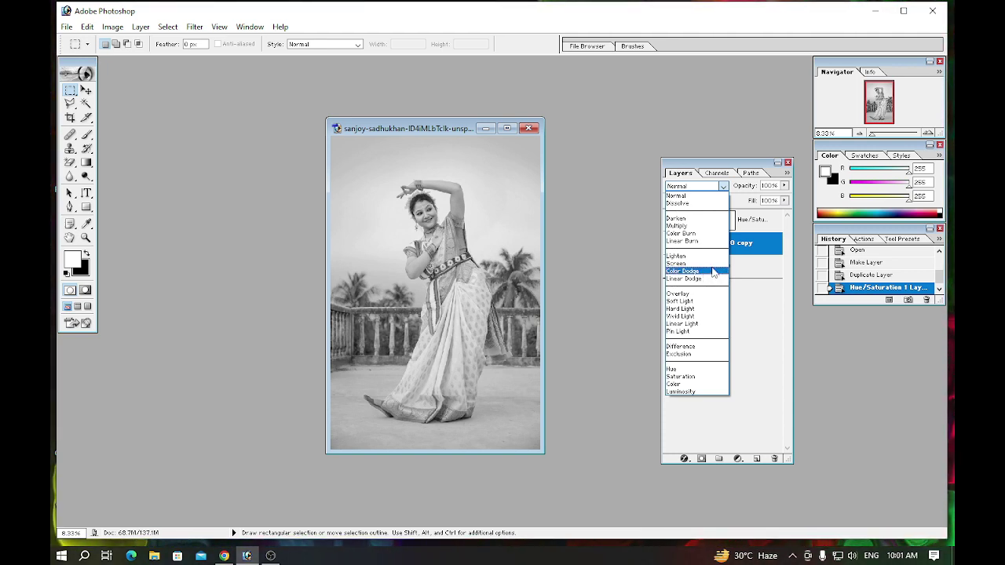
click(714, 272)
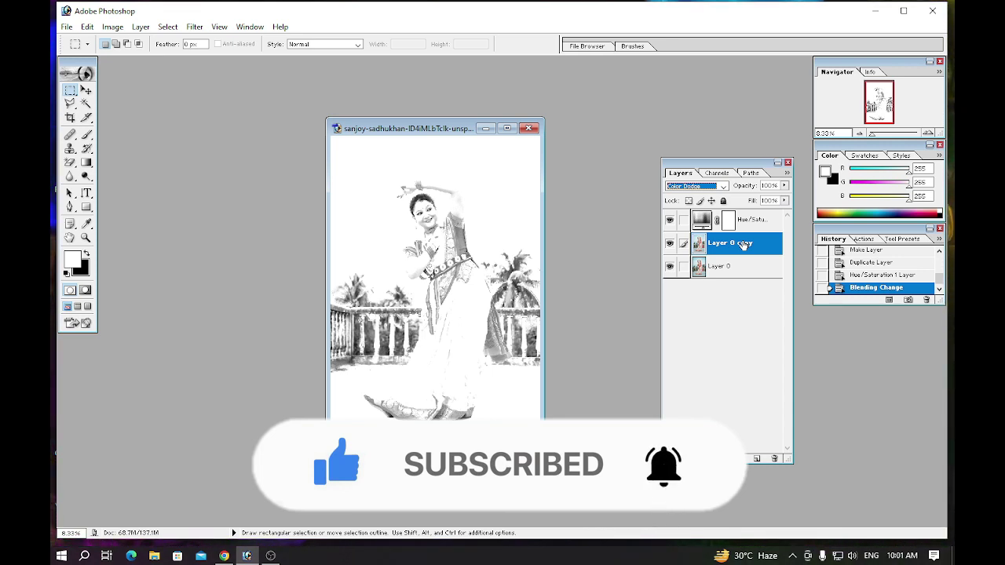
key(ctrl)
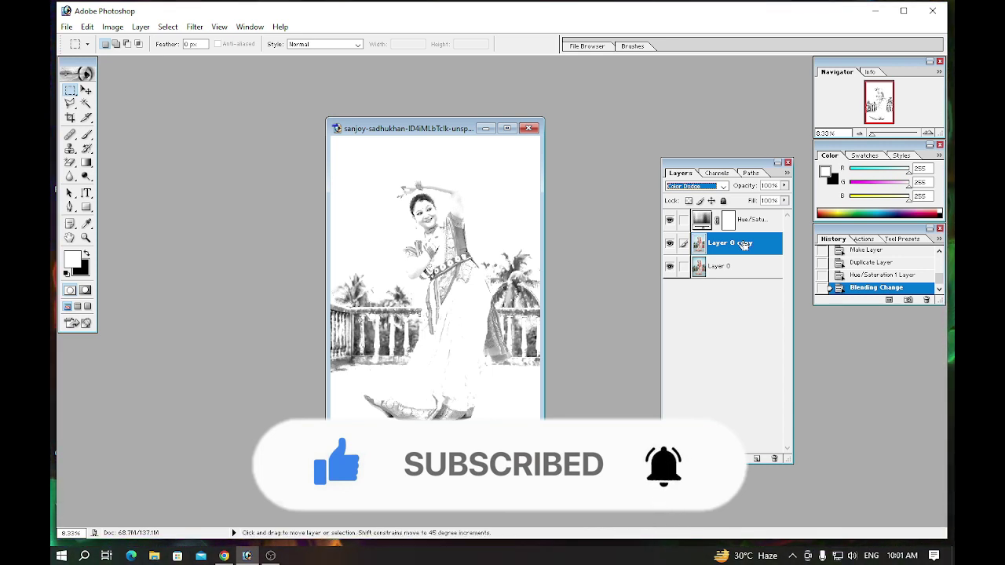
key(ctrl+i)
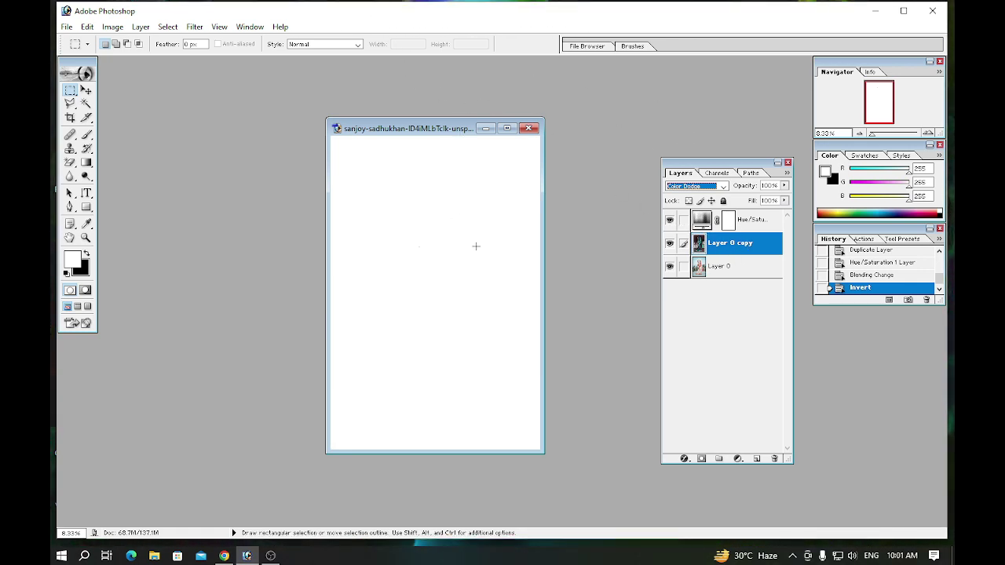
Step: Apply a Gaussian Blur to Layer 0 copy with a radius of about 77 pixels
click(194, 26)
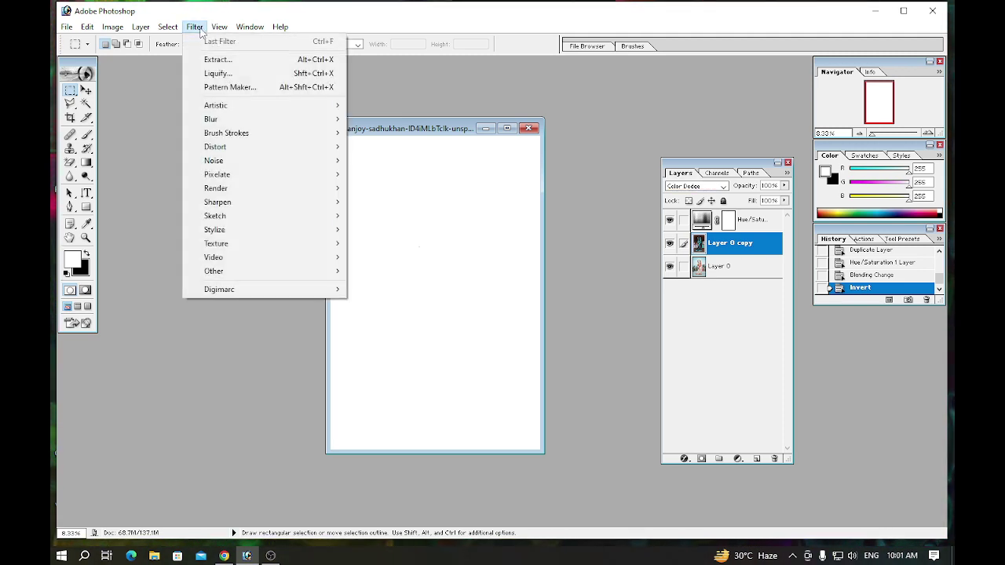
mouse_move(236, 119)
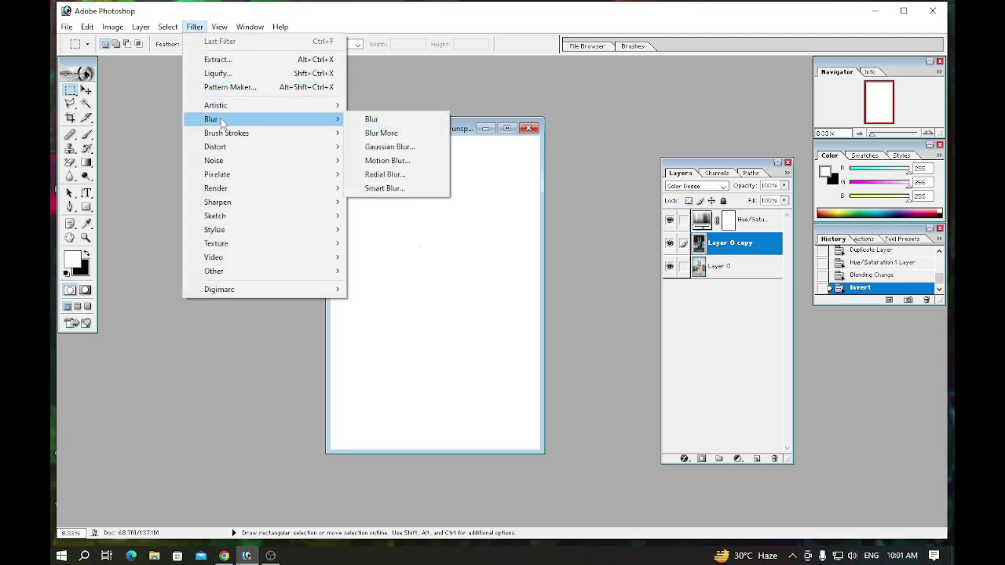
click(388, 147)
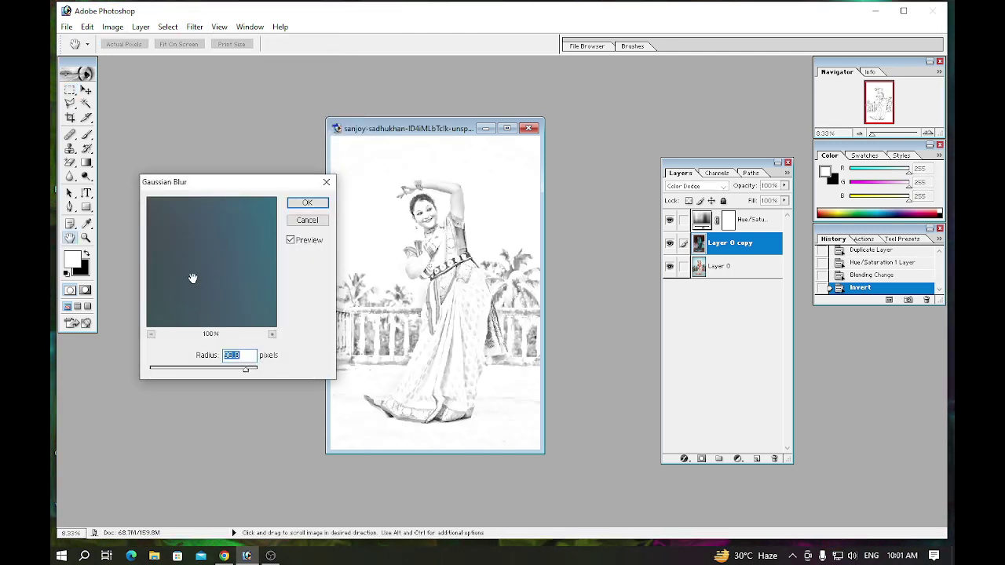
drag(237, 375, 212, 374)
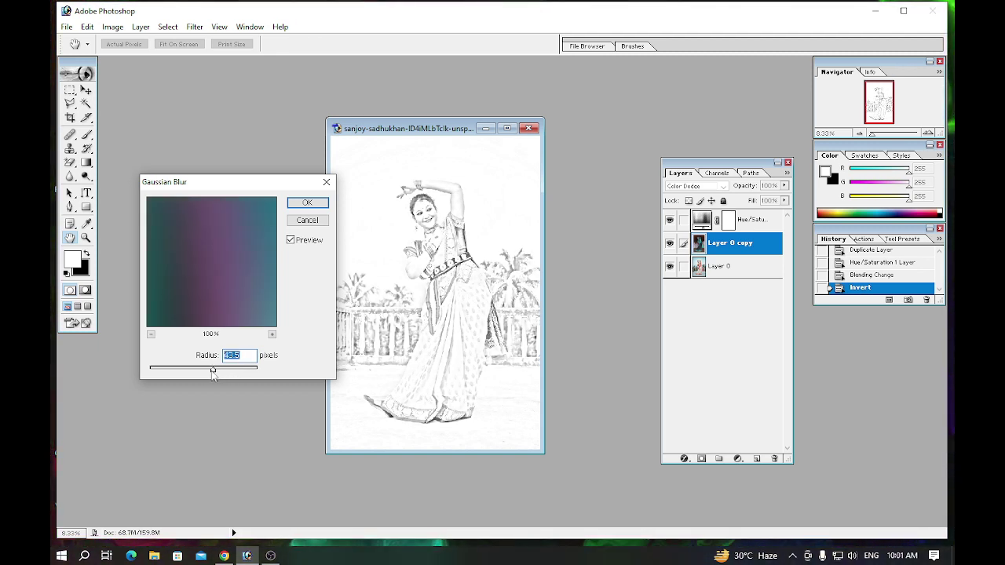
drag(233, 375, 246, 373)
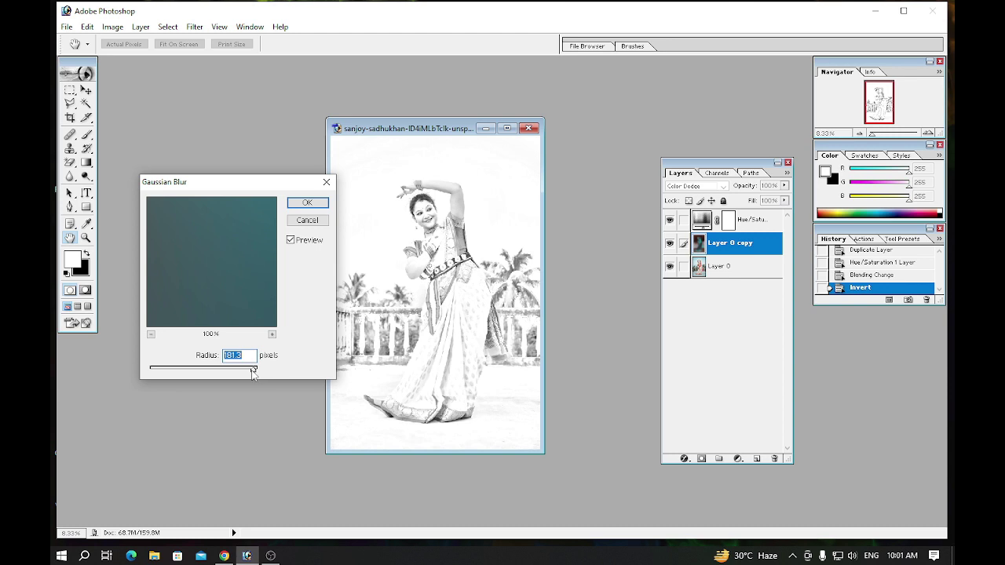
drag(256, 374, 261, 377)
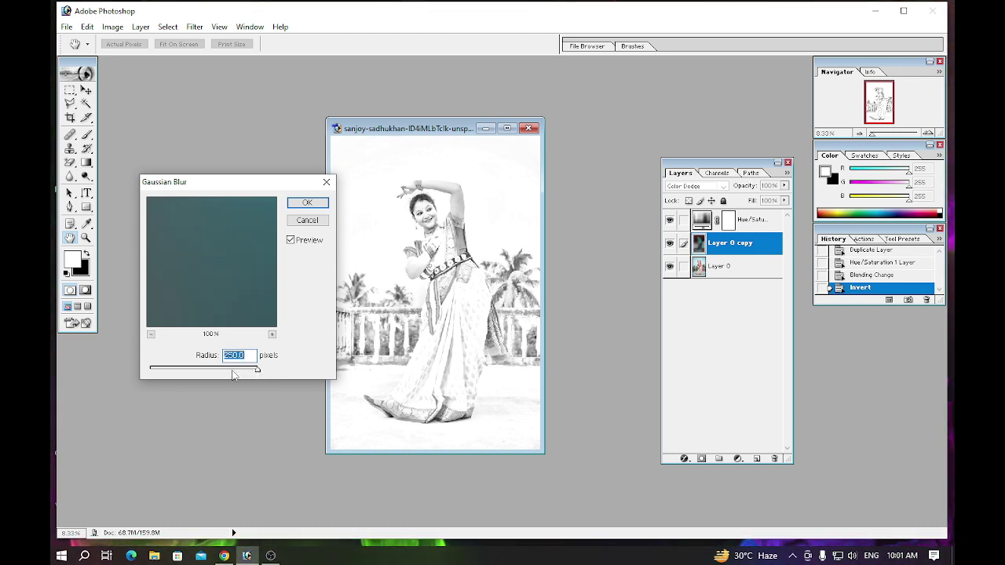
click(232, 374)
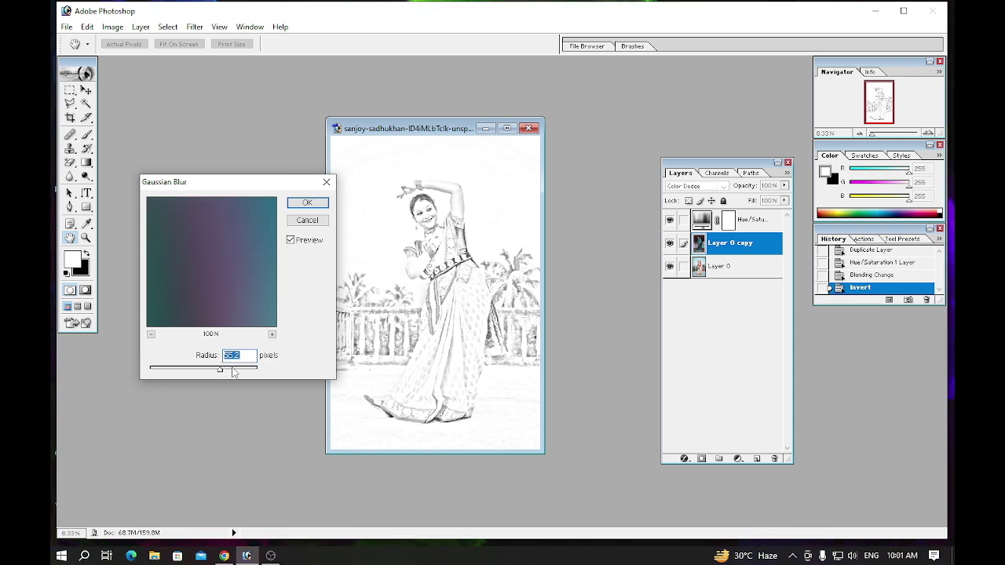
click(228, 373)
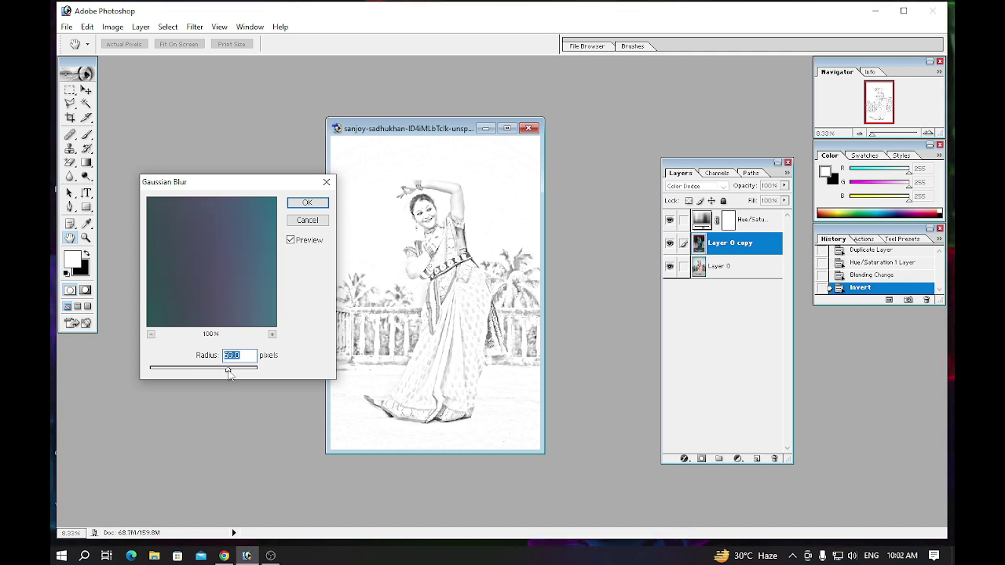
drag(232, 372, 242, 370)
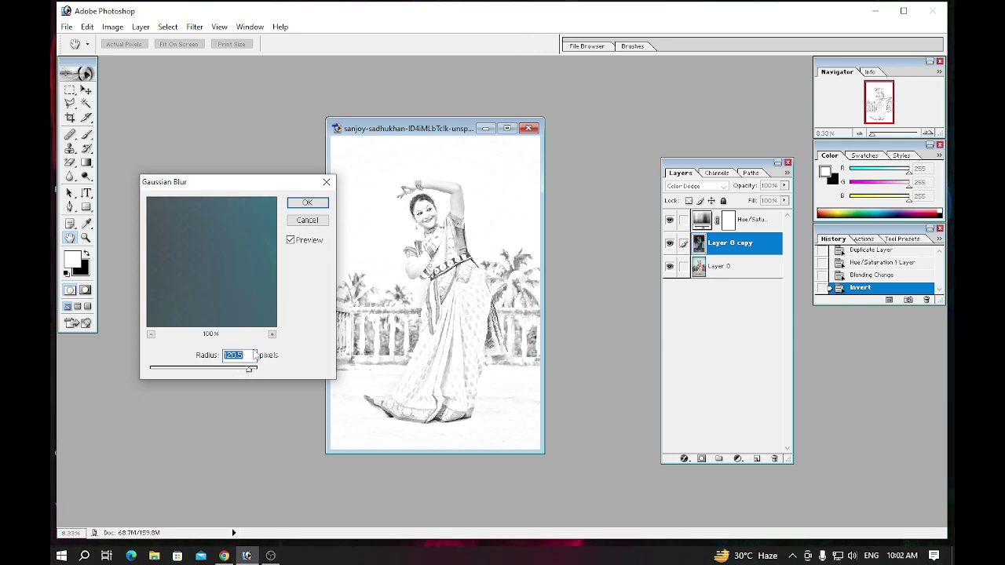
click(311, 203)
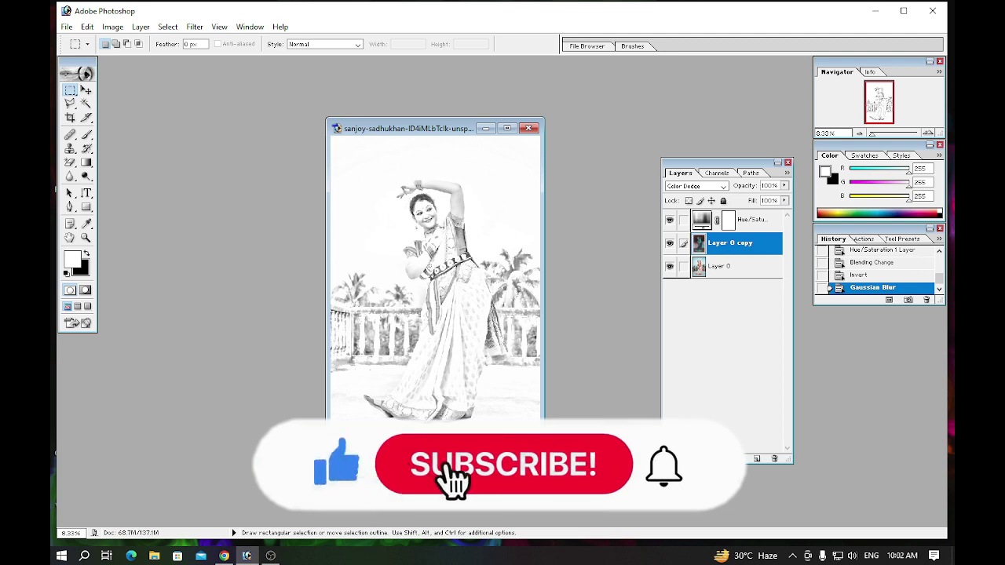
Step: Add a Levels adjustment layer with input levels 45, 0.49 and 255
click(729, 459)
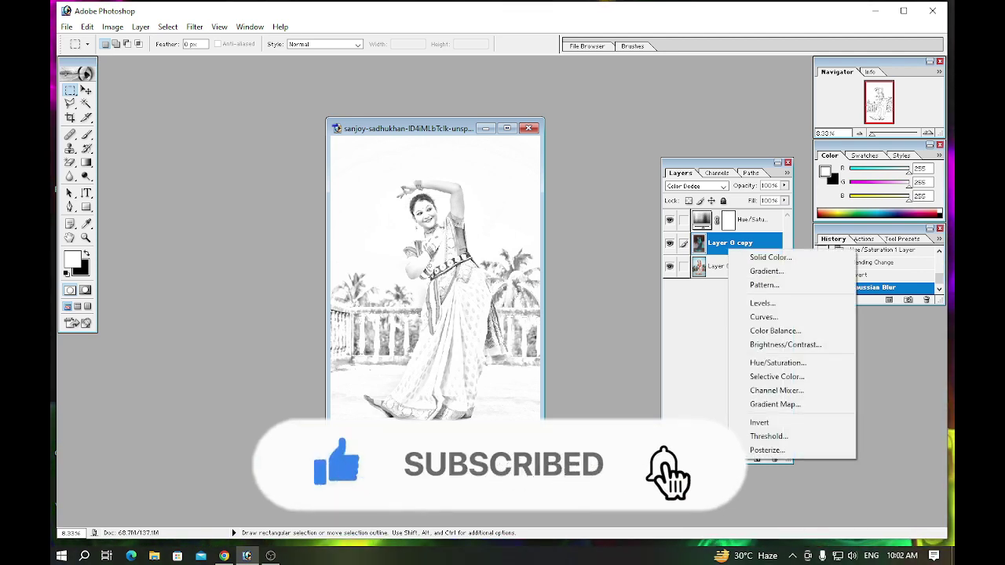
click(812, 305)
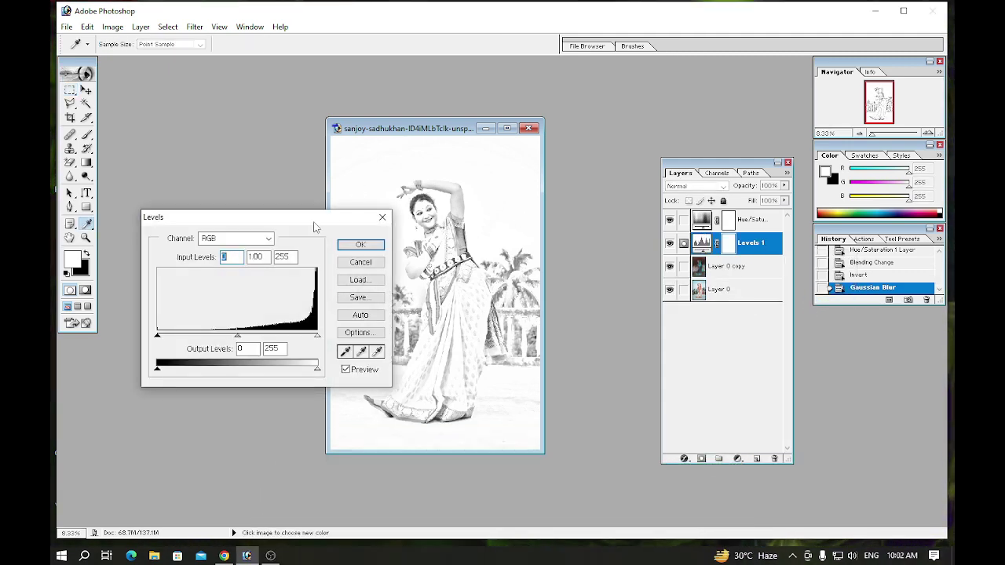
drag(315, 217, 289, 189)
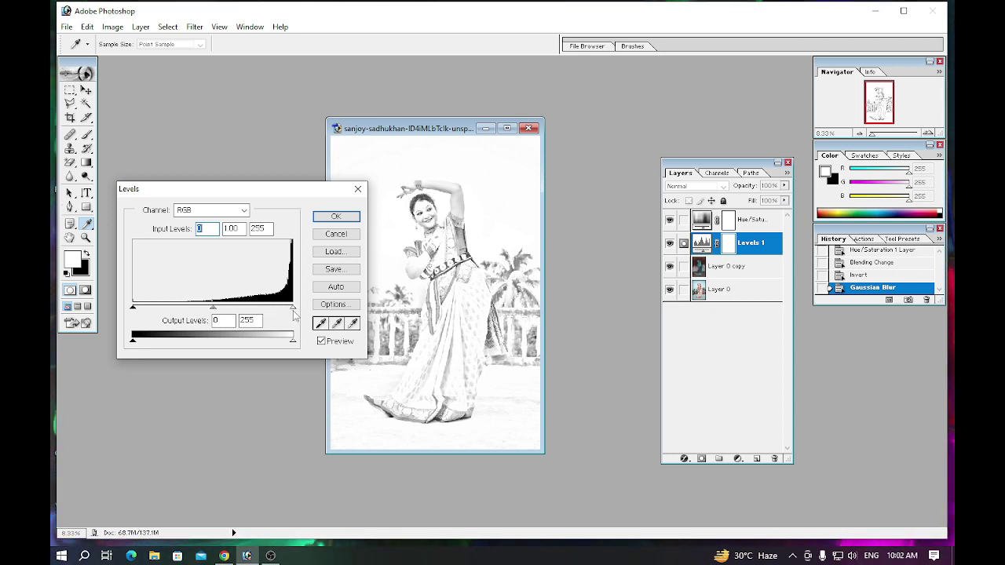
drag(292, 307, 288, 307)
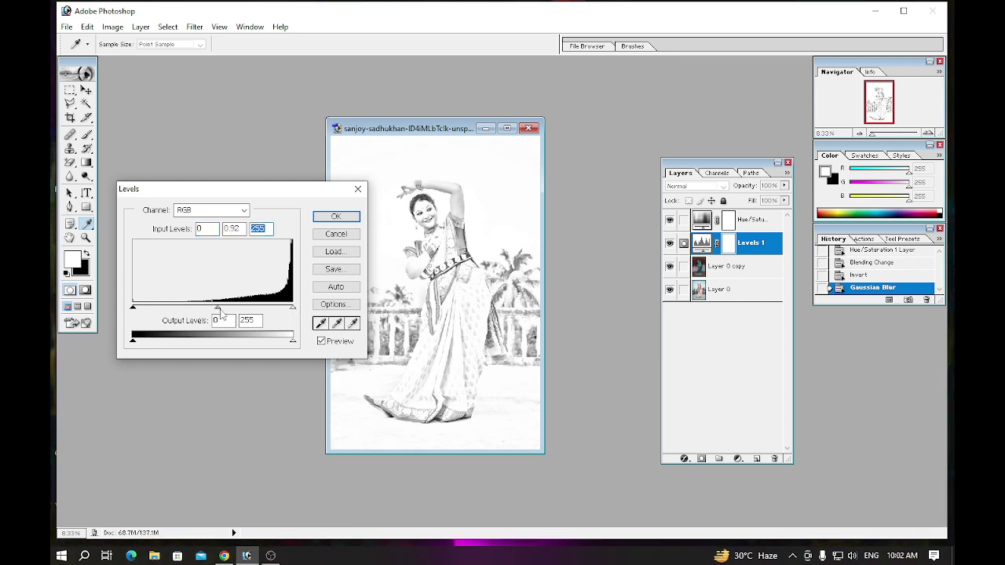
drag(227, 311, 248, 312)
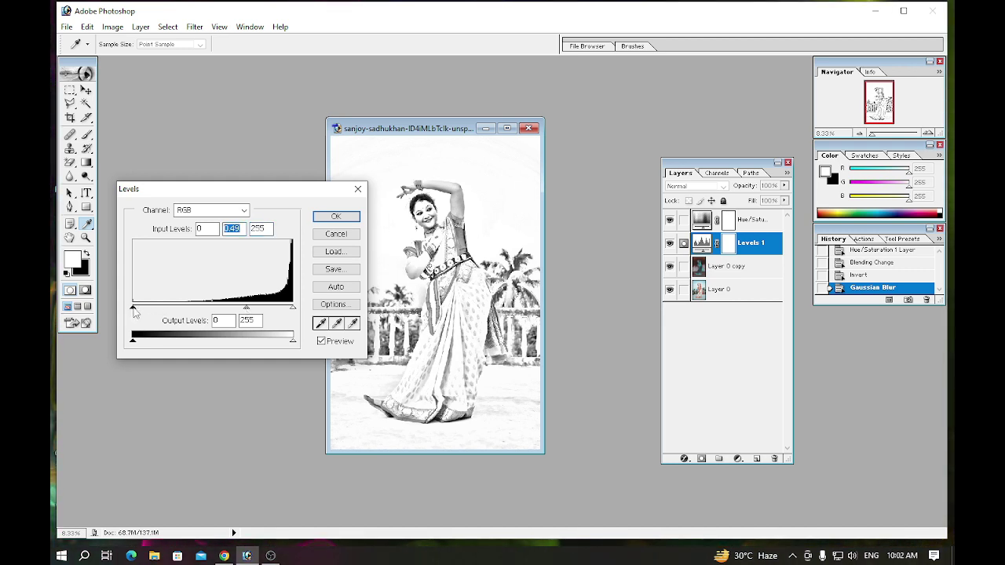
drag(137, 310, 158, 315)
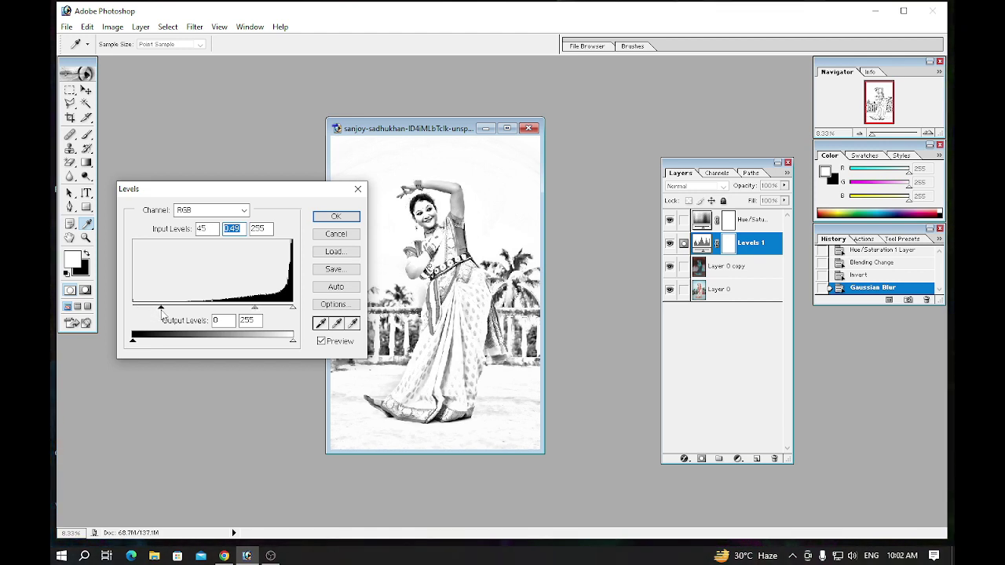
click(162, 311)
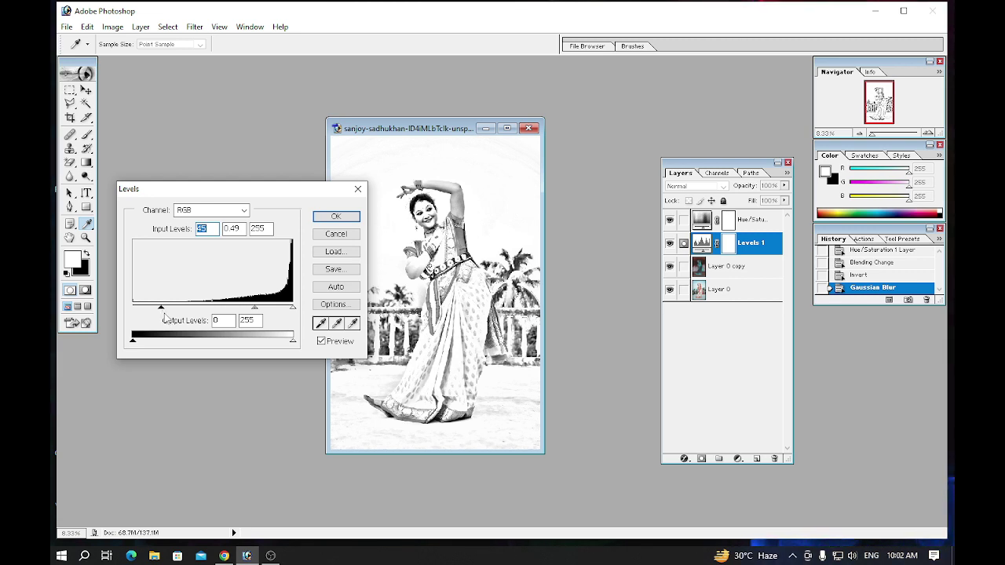
click(341, 216)
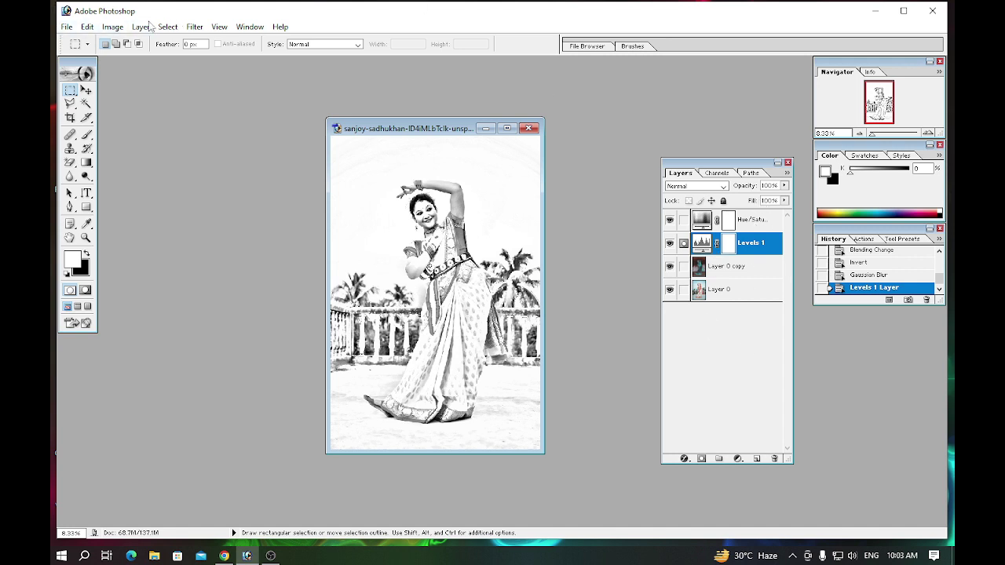
Step: Merge all visible layers into a single Levels 1 layer
click(142, 28)
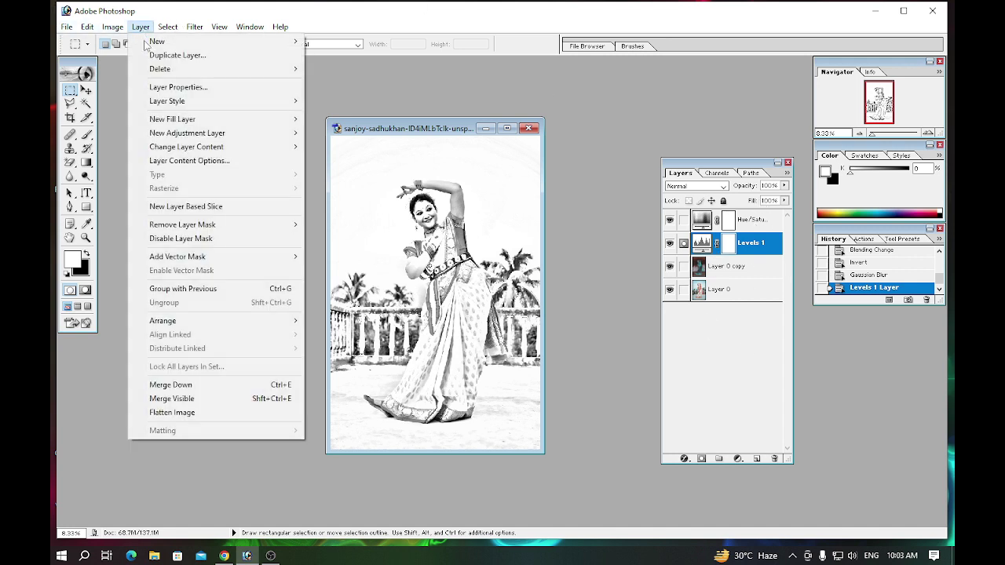
click(219, 405)
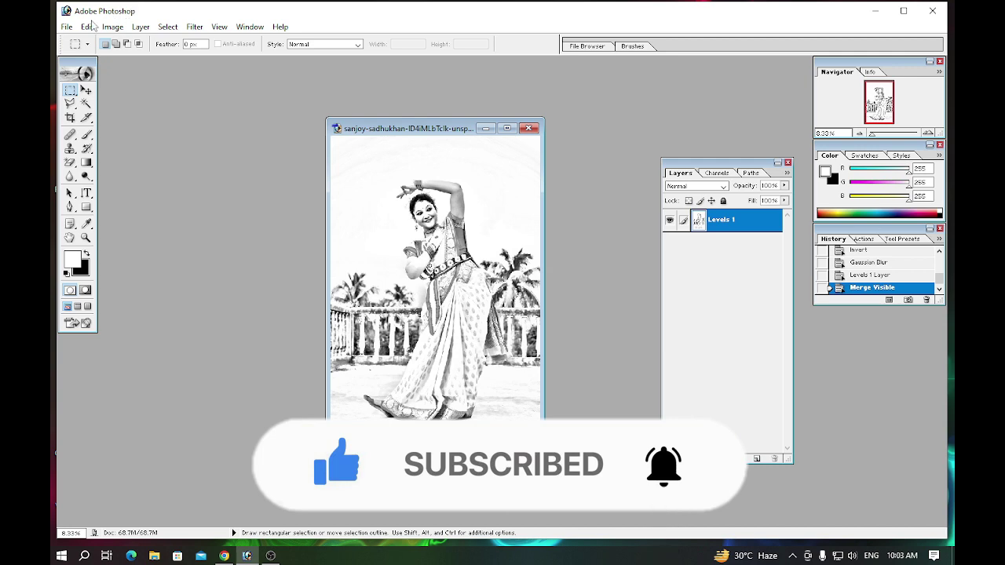
click(88, 28)
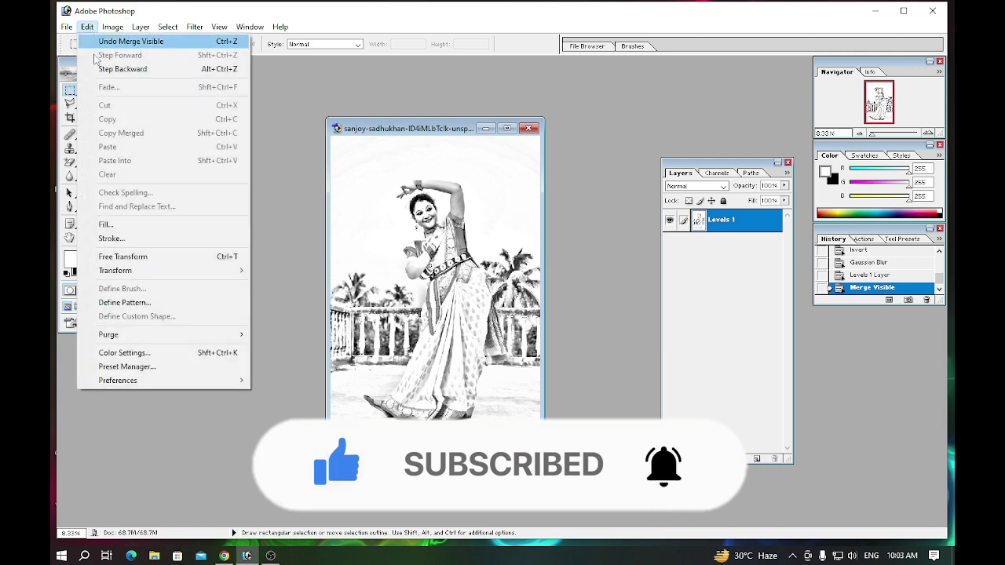
Step: Add a 10 px black centre stroke around the sketch and maximize the document window
click(110, 239)
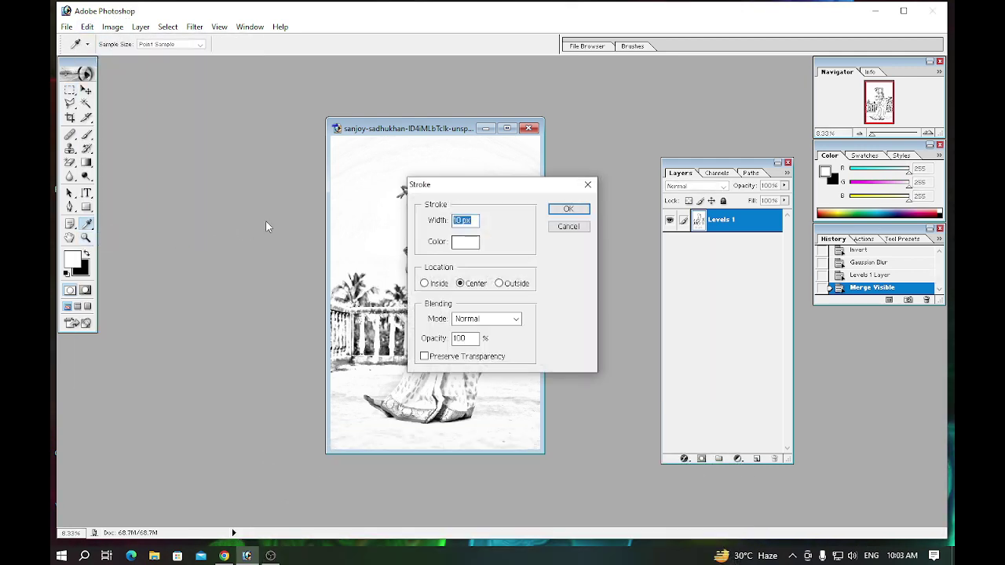
click(458, 246)
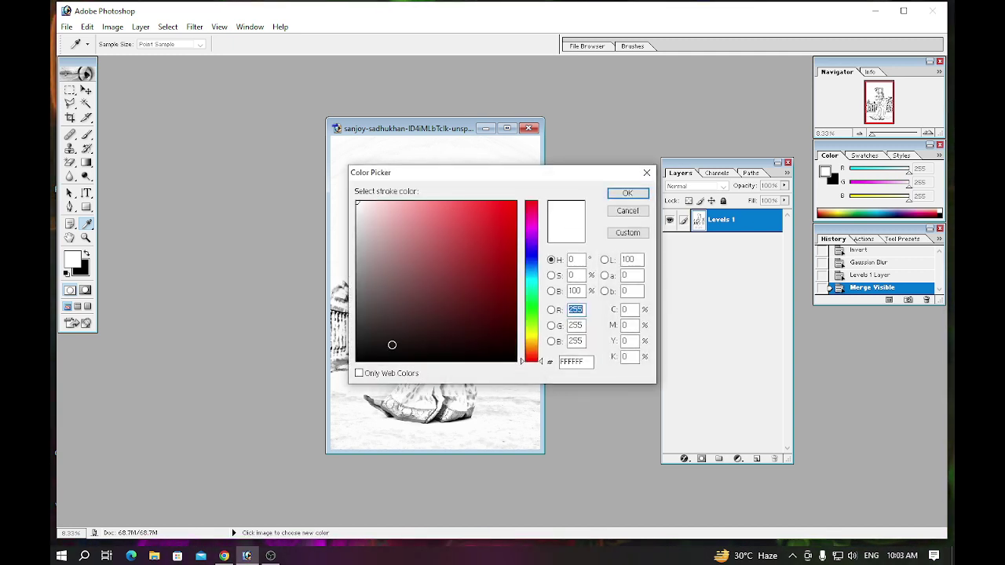
click(379, 356)
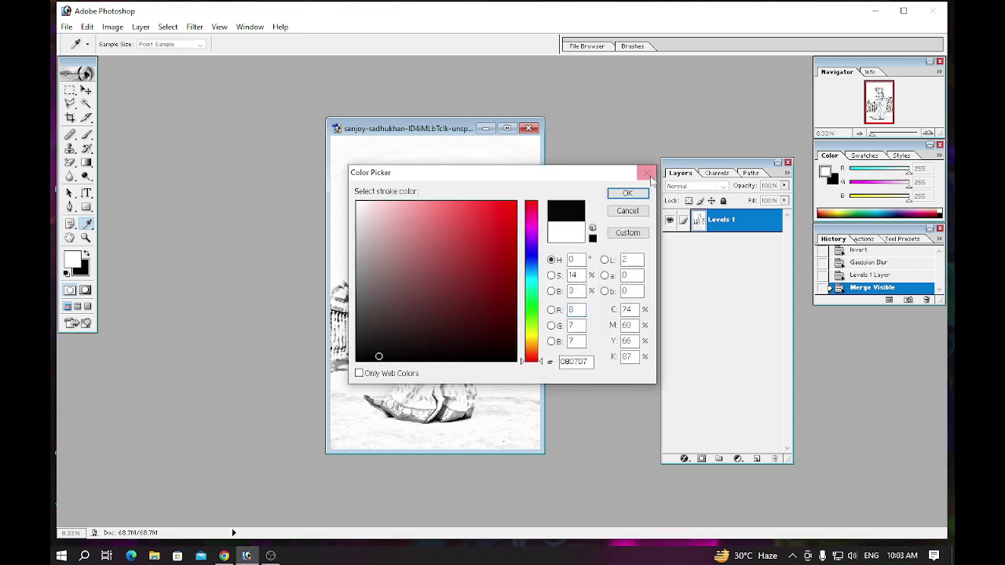
click(619, 196)
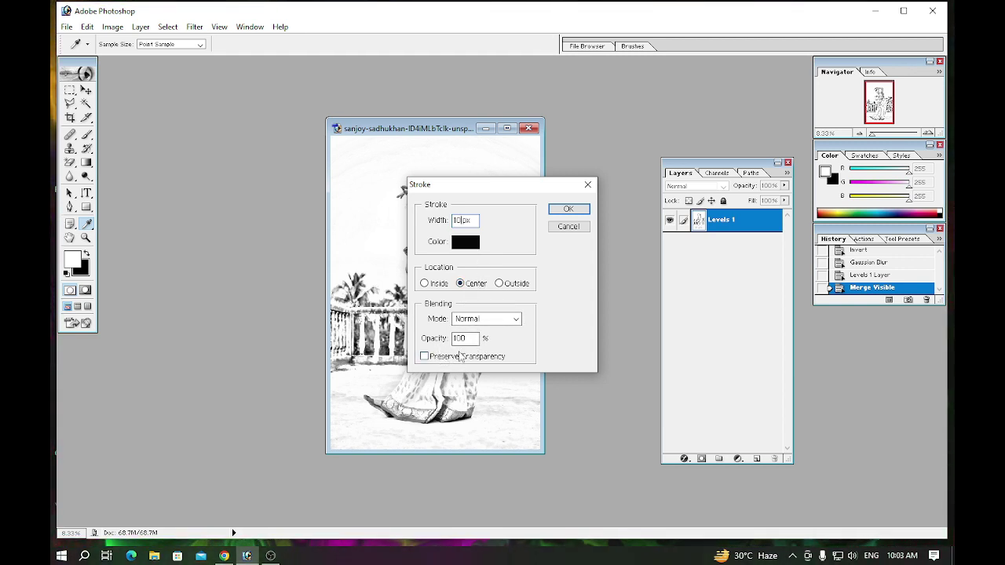
click(580, 211)
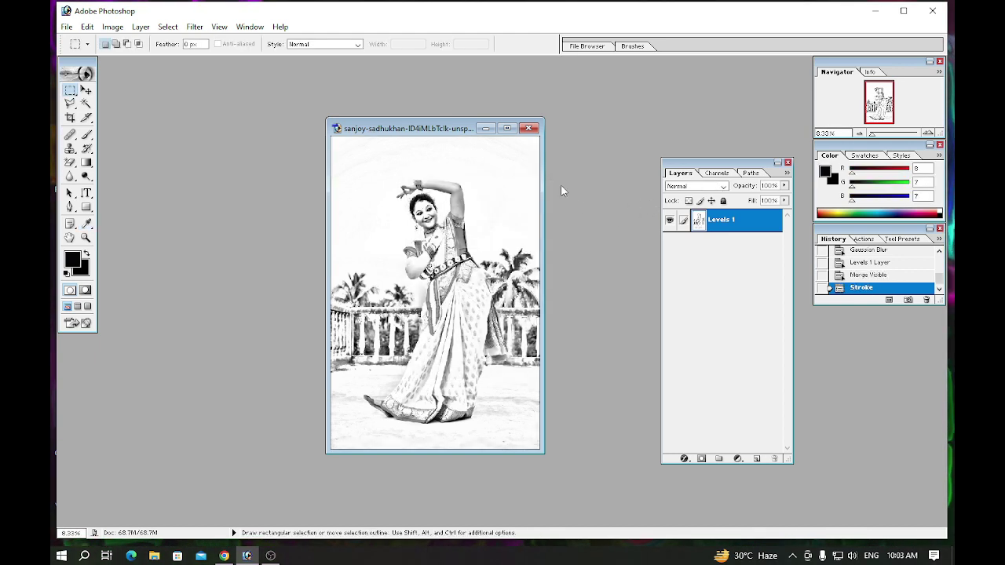
click(508, 128)
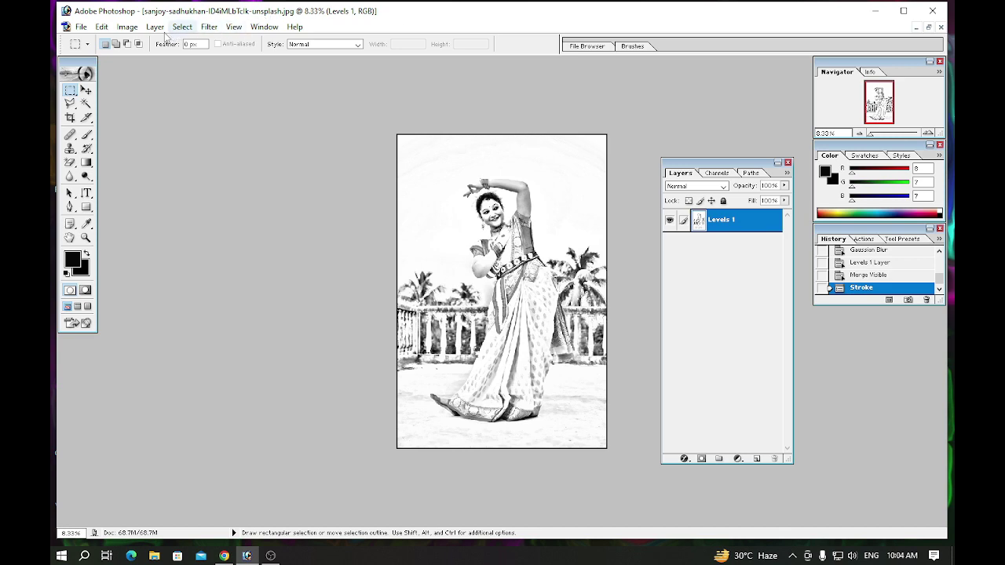
Step: Apply another black stroke with the width changed to 20 px
click(105, 29)
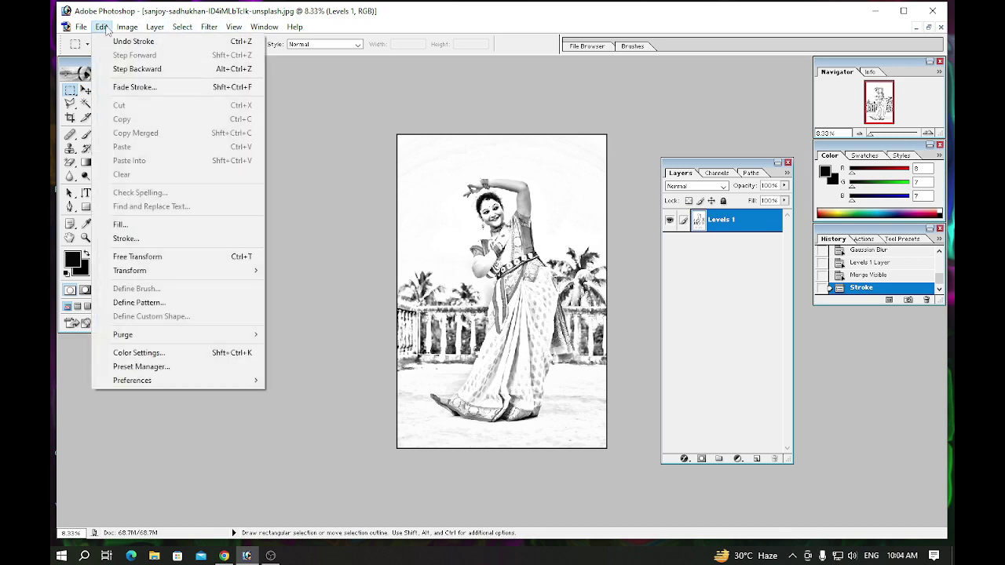
click(133, 238)
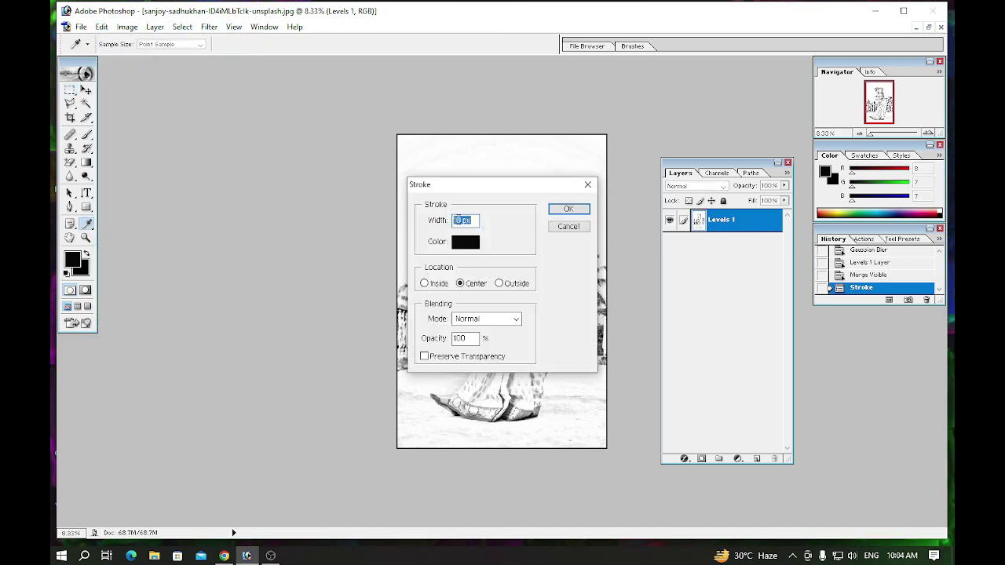
click(463, 222)
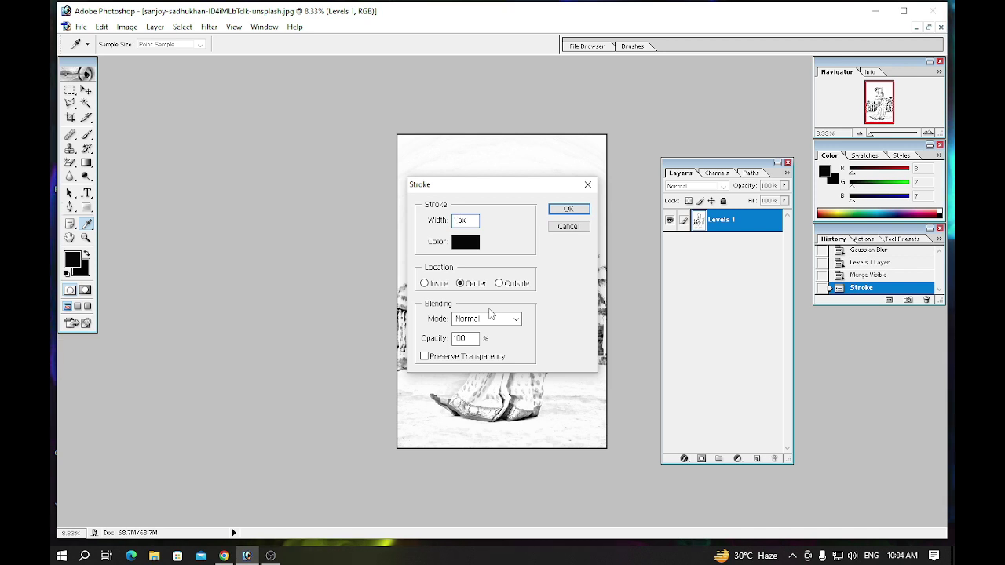
key(BackSpace)
key(BackSpace)
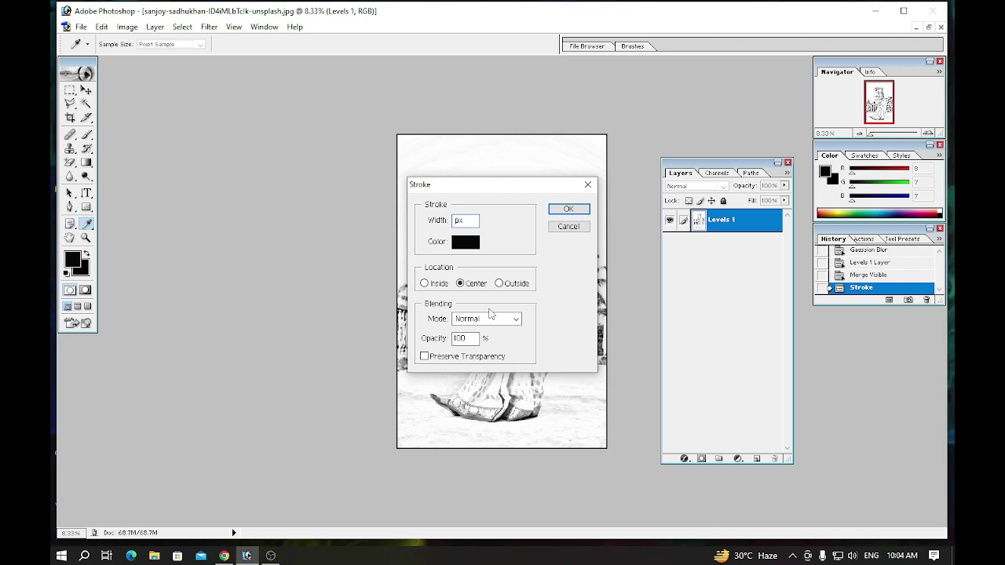
text(20)
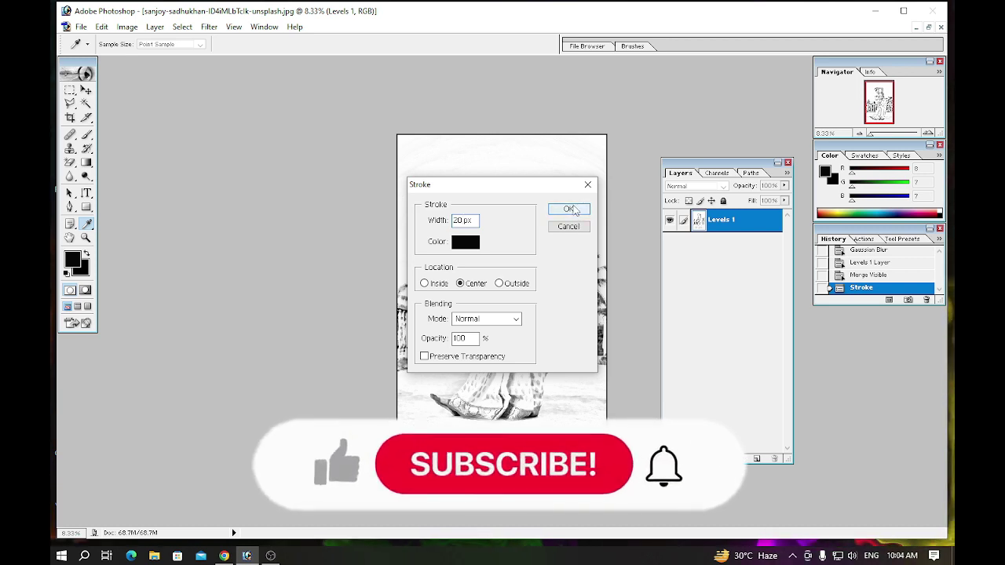
click(571, 209)
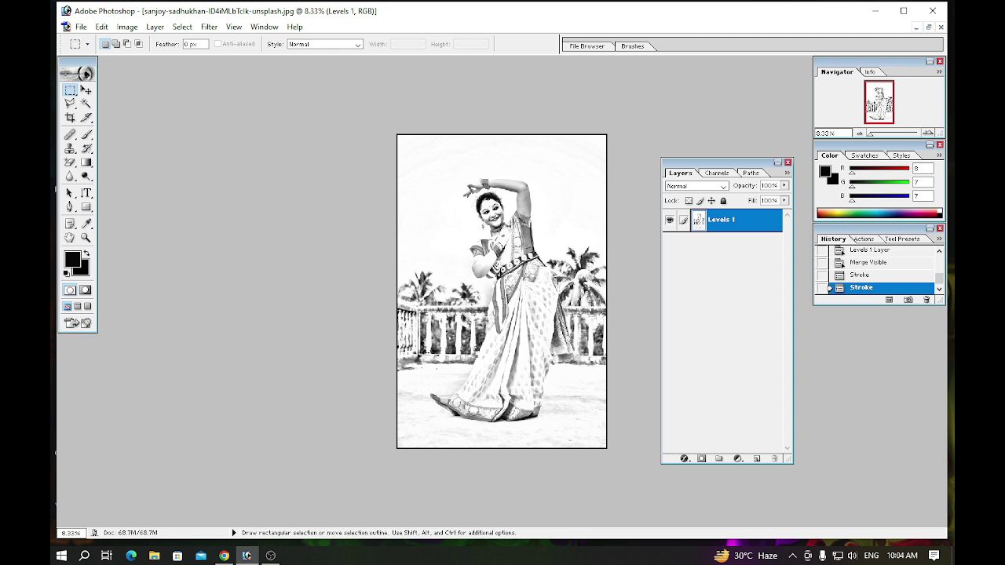
Step: Apply a third 20 px black stroke with Location set to Inside
click(102, 27)
click(125, 238)
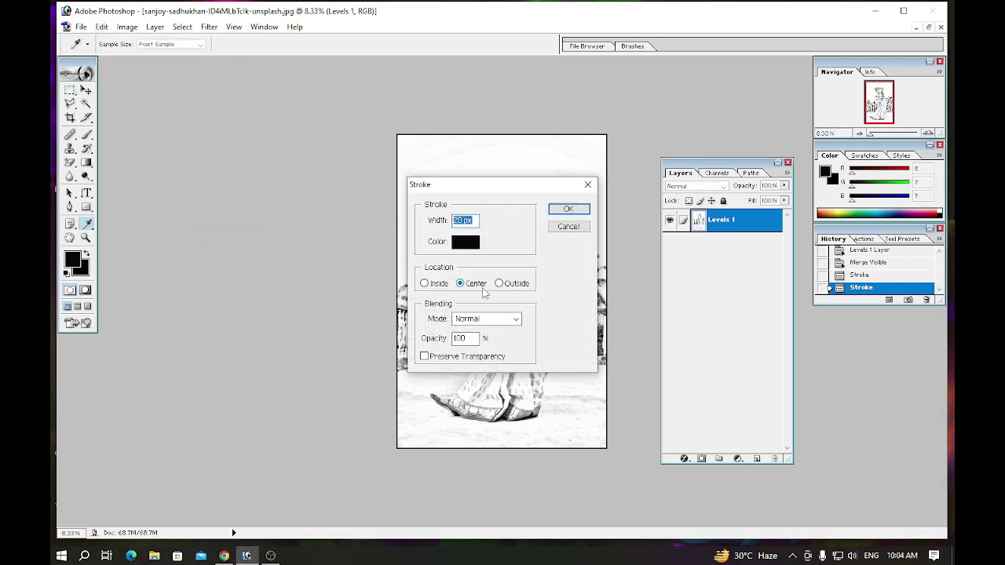
click(425, 284)
click(425, 284)
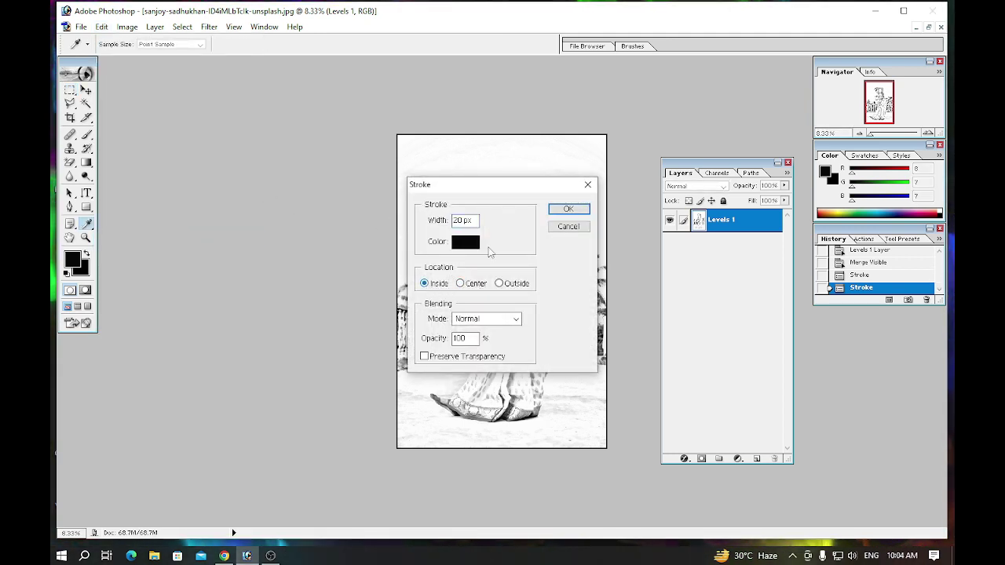
click(570, 210)
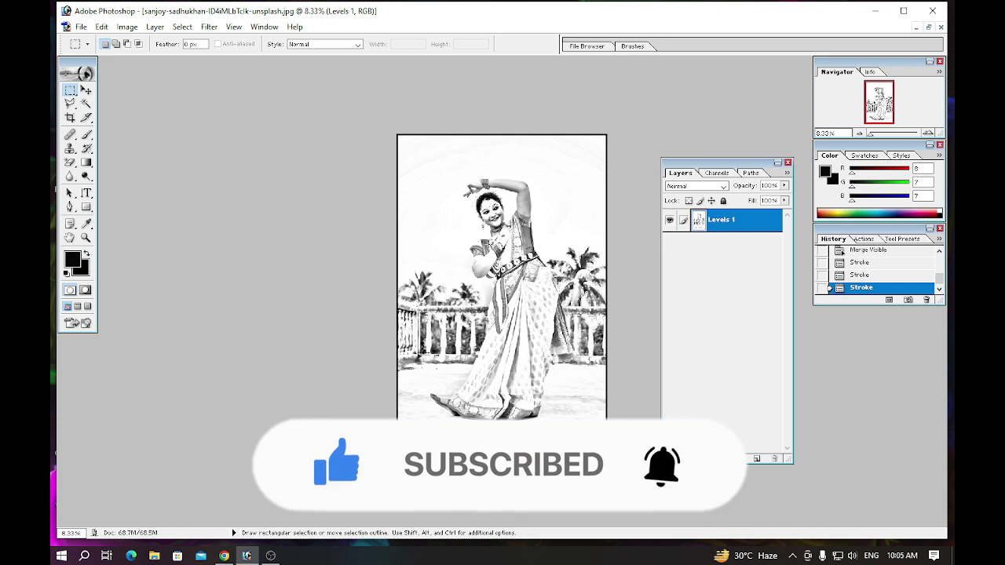
Step: Use File > Save As to begin saving the finished pencil sketch as a new file
click(85, 29)
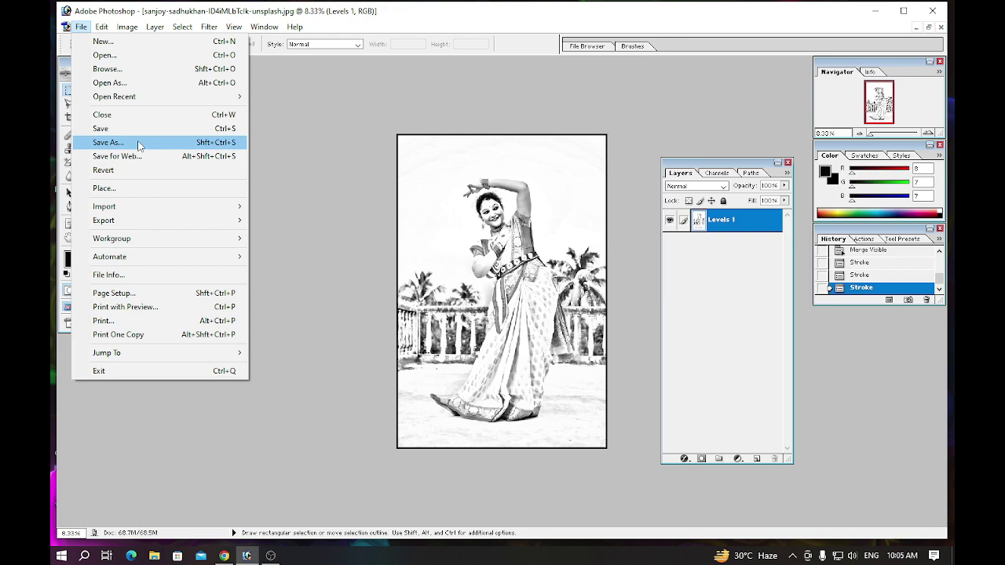
click(139, 145)
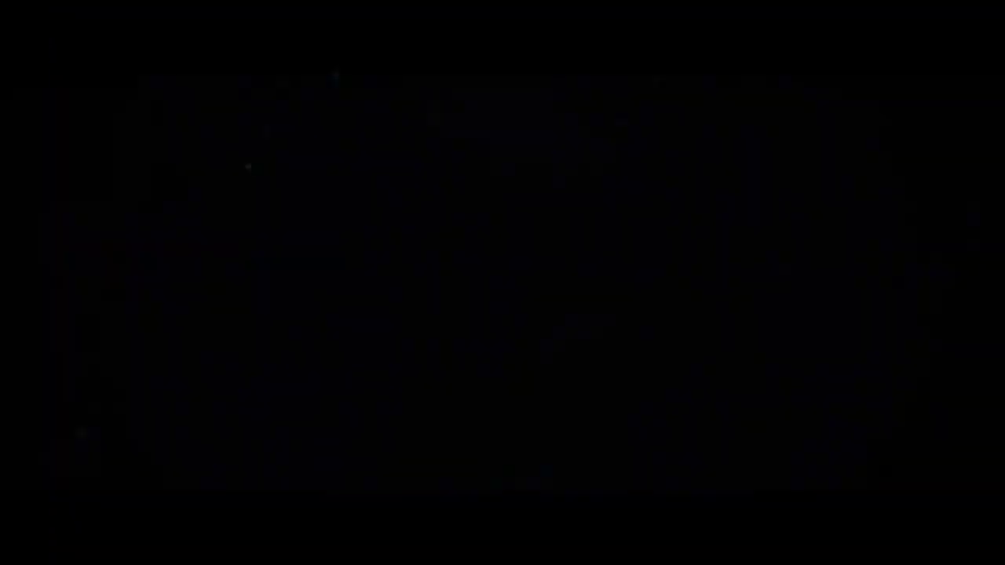